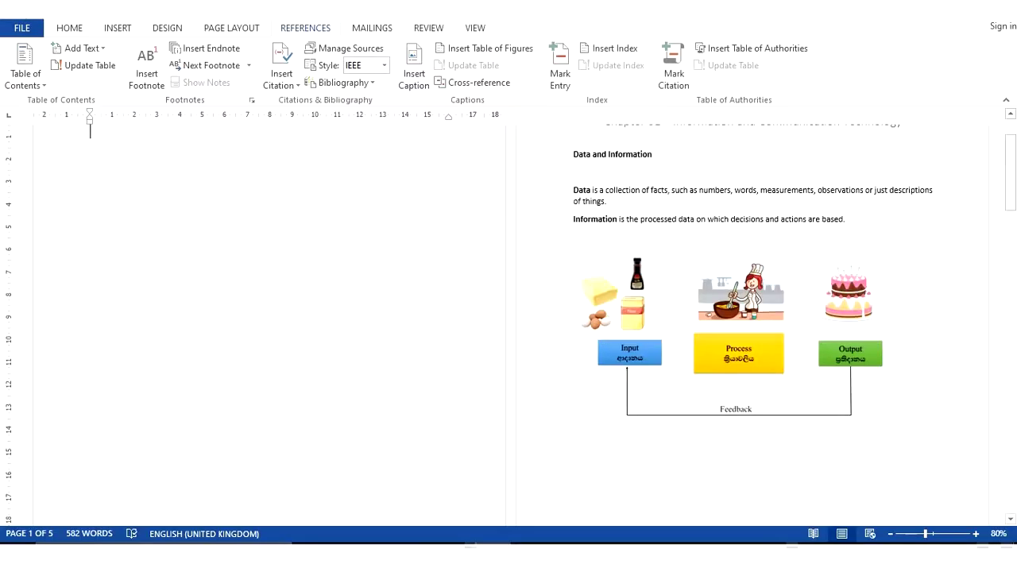
# Add the caption 'Figure 1 Input, Out and Process' beneath the input–process–output diagram.
pyautogui.moveTo(1013, 169); pyautogui.dragTo(1013, 153)
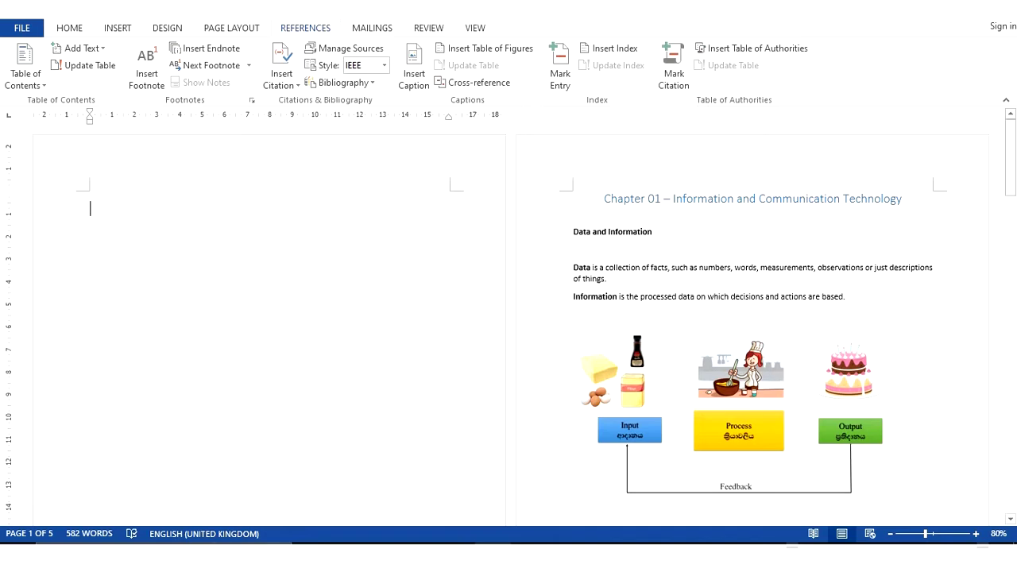
pyautogui.moveTo(1011, 151)
pyautogui.mouseDown()
pyautogui.moveTo(1011, 226)
pyautogui.moveTo(1013, 139)
pyautogui.mouseUp()
pyautogui.scroll(-5, 508, 318)
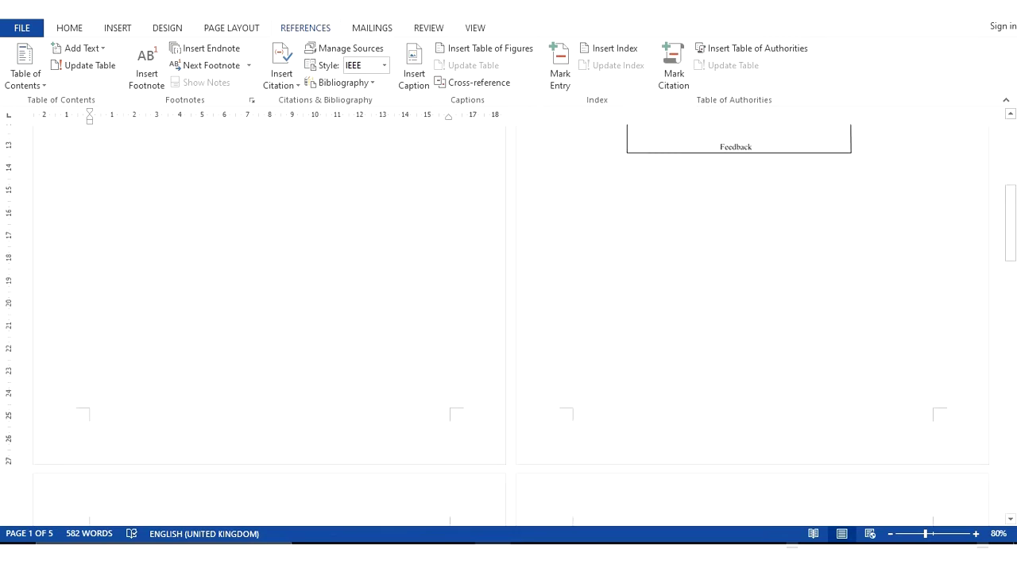
pyautogui.moveTo(1010, 222)
pyautogui.mouseDown()
pyautogui.moveTo(1014, 393)
pyautogui.moveTo(1013, 163)
pyautogui.mouseUp()
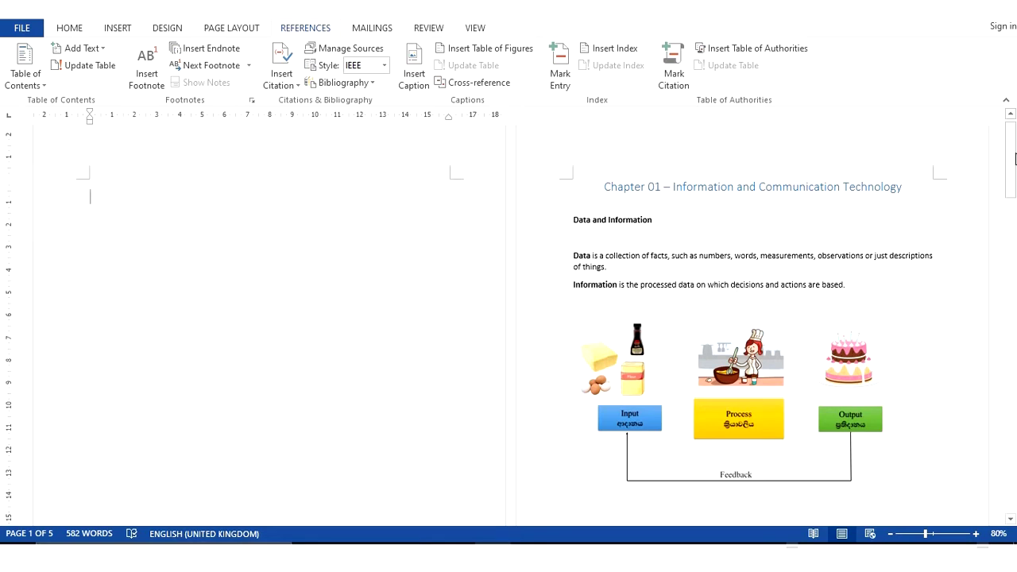
pyautogui.scroll(-3, 1015, 159)
pyautogui.click(712, 350)
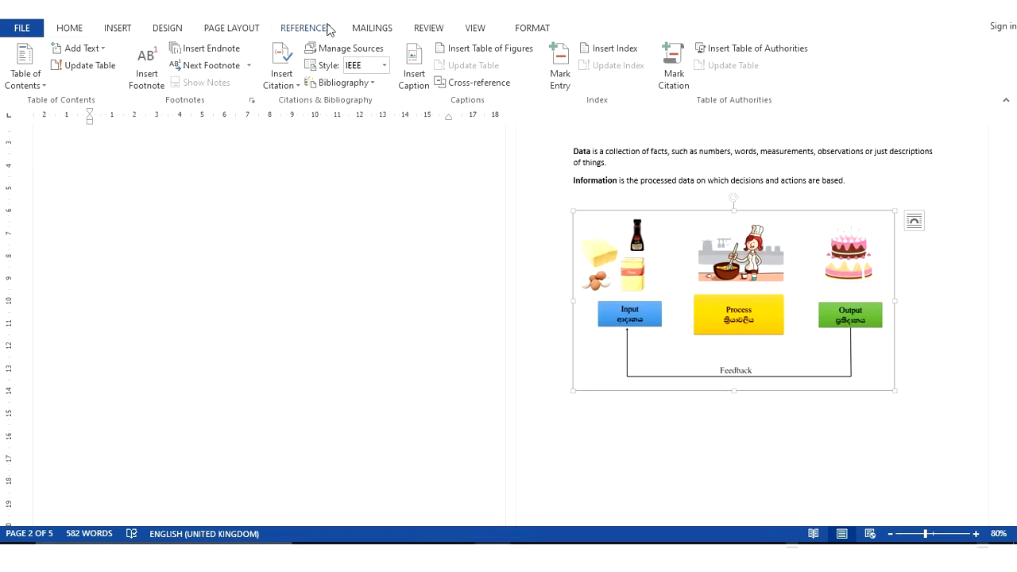
pyautogui.click(422, 83)
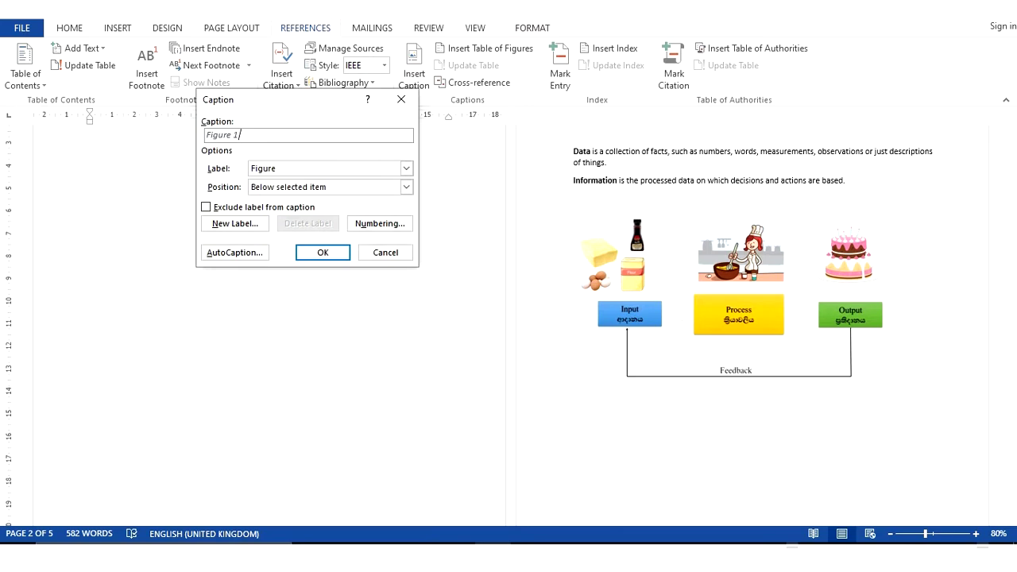
pyautogui.press('Escape')
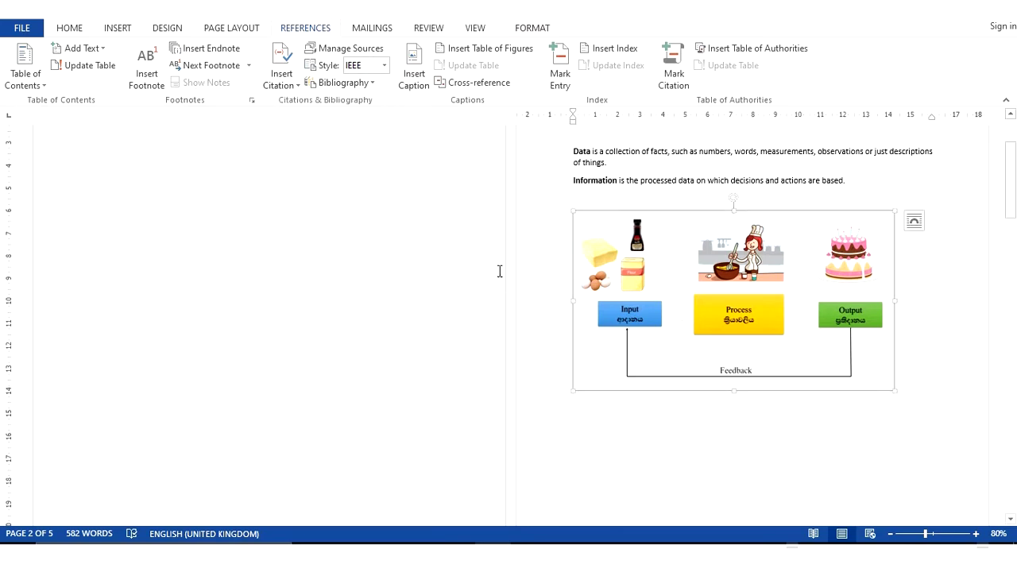
pyautogui.rightClick(646, 284)
pyautogui.moveTo(699, 240)
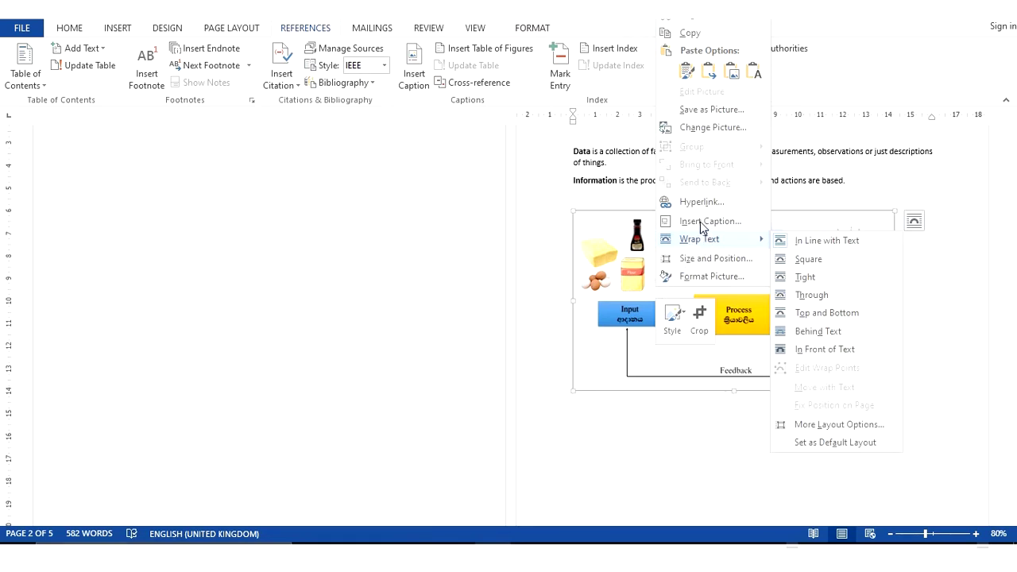
pyautogui.click(704, 225)
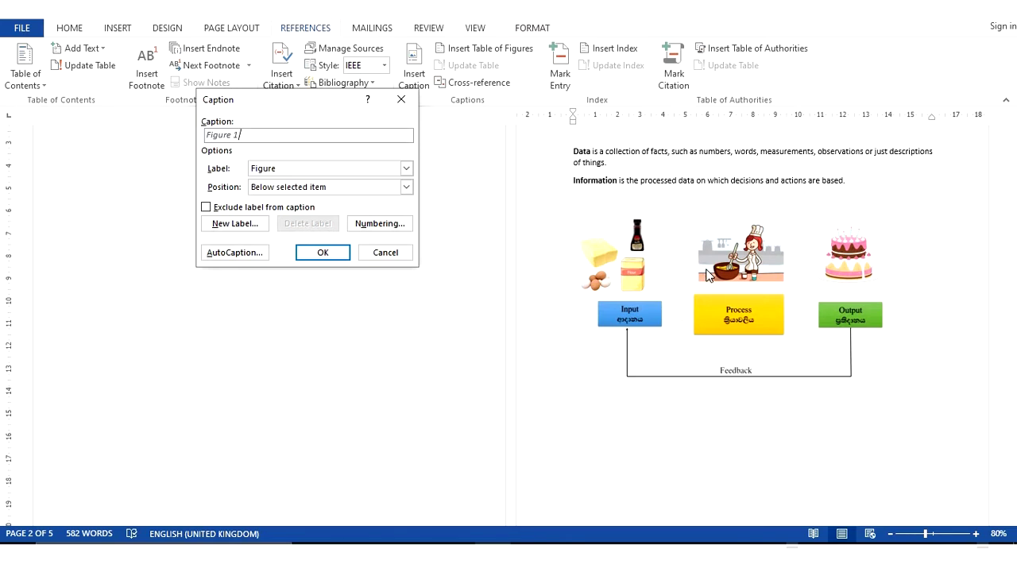
pyautogui.write('Input, Out and Process')
pyautogui.click(323, 252)
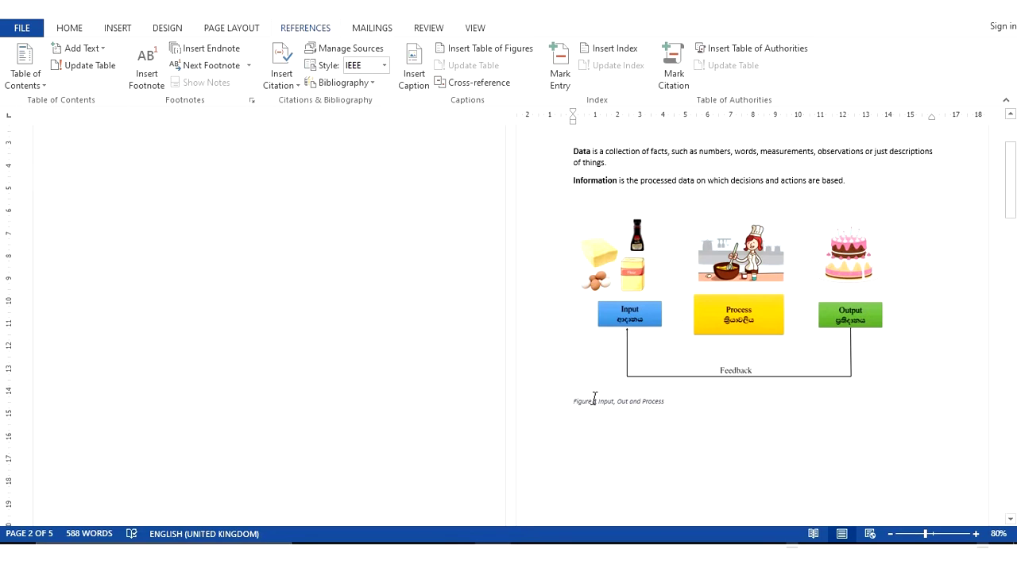
# Centre the Figure 1 caption, make it bold and set its colour to black.
pyautogui.hotkey('ctrl', 'e')
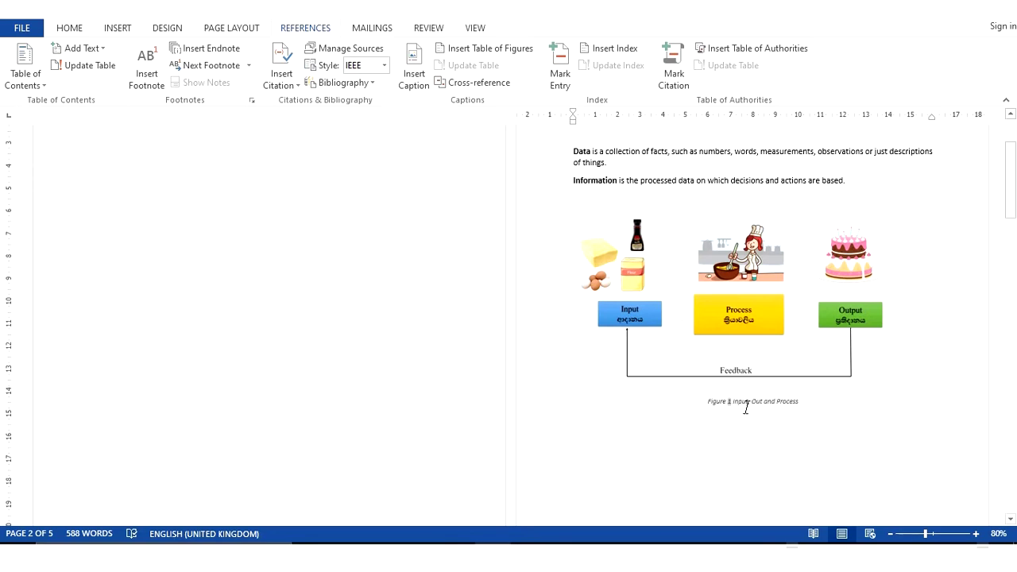
pyautogui.click(747, 404)
pyautogui.hotkey('ctrl', 'a')
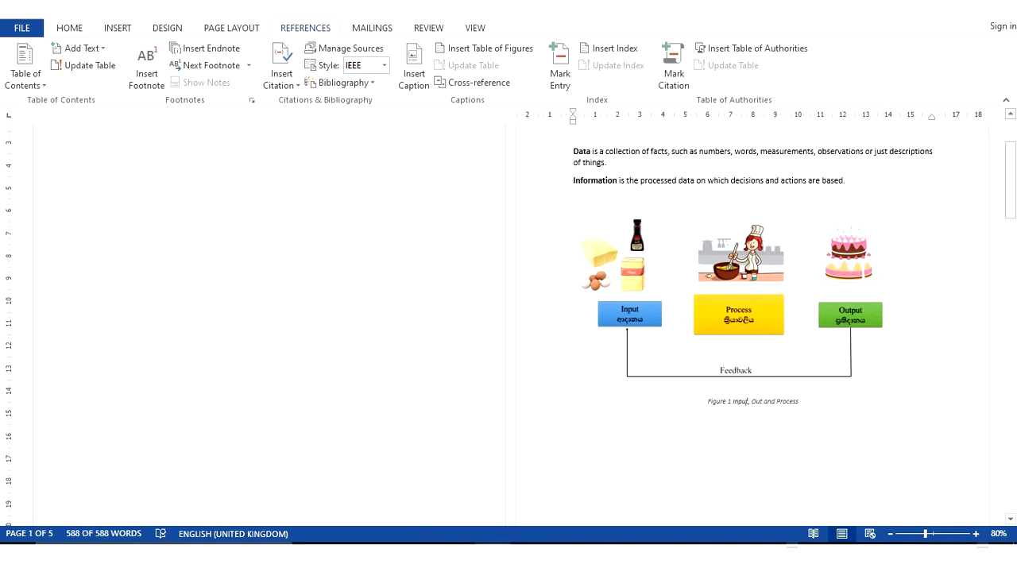
pyautogui.doubleClick(729, 401)
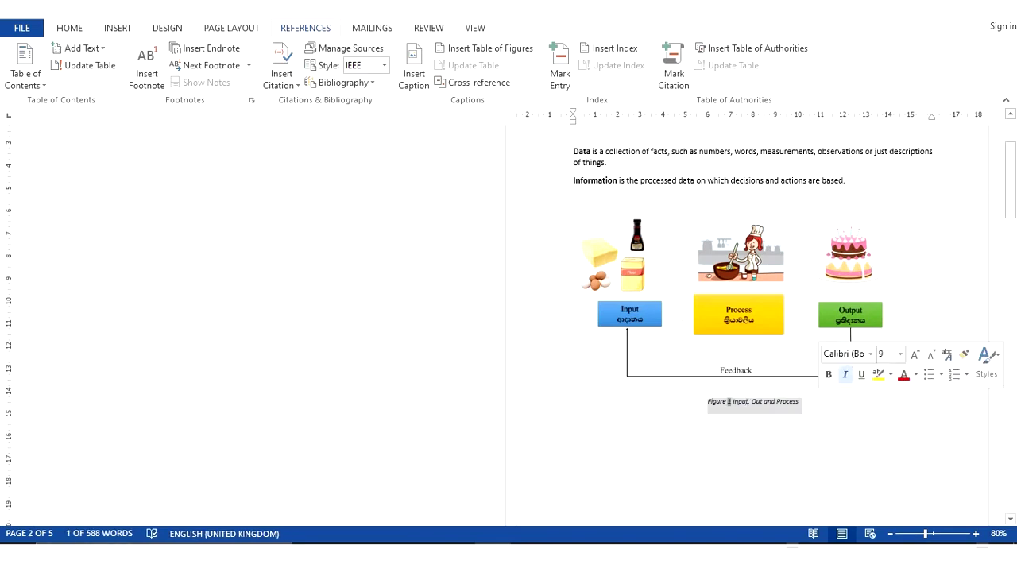
pyautogui.hotkey('ctrl', 'b')
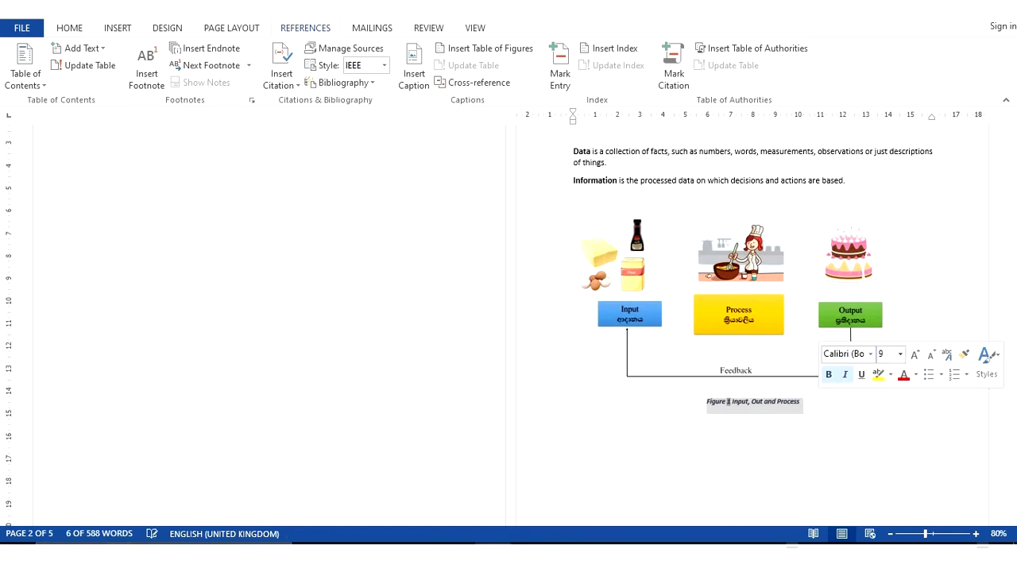
pyautogui.click(916, 374)
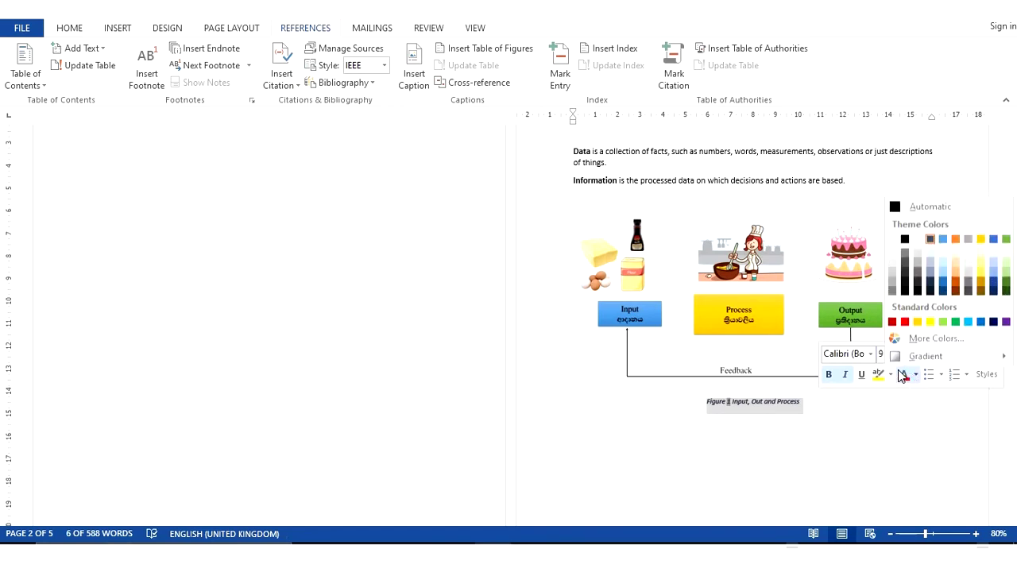
pyautogui.click(906, 239)
# Caption the computer picture 'Figure 2 Computer' and centre that caption.
pyautogui.scroll(-3, 508, 334)
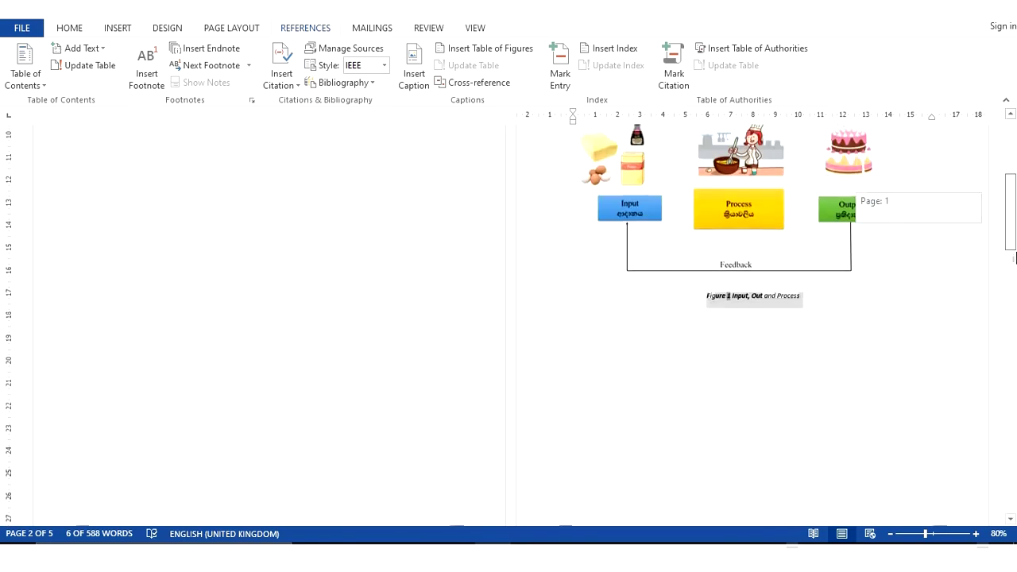
pyautogui.scroll(-5, 508, 333)
pyautogui.scroll(-2, 508, 334)
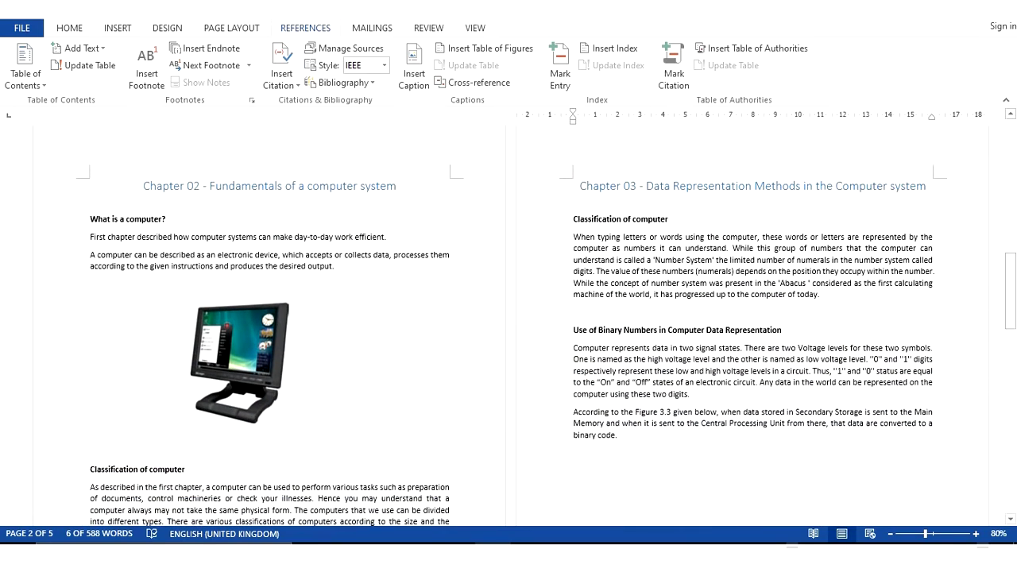
pyautogui.rightClick(272, 349)
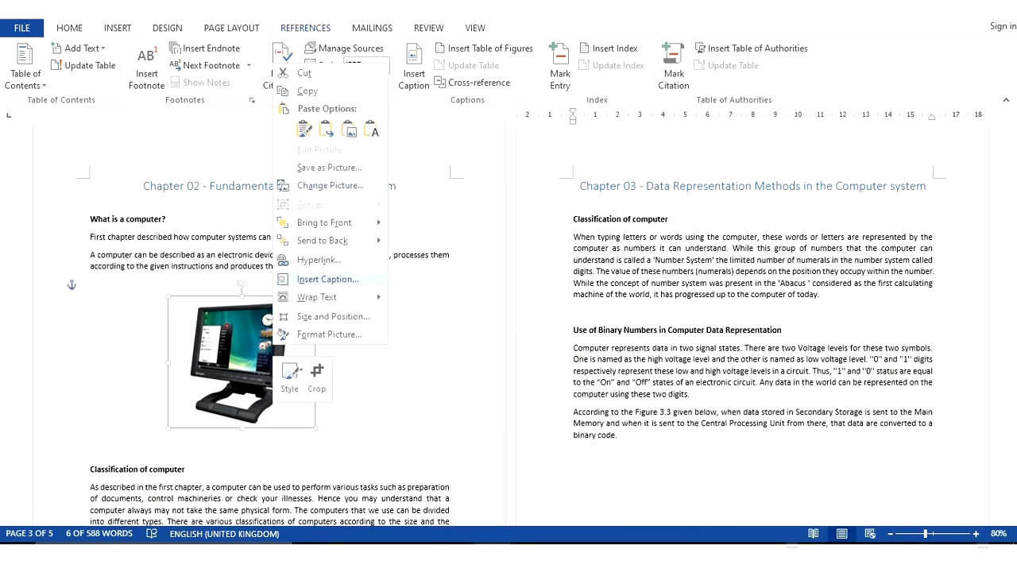
pyautogui.click(337, 279)
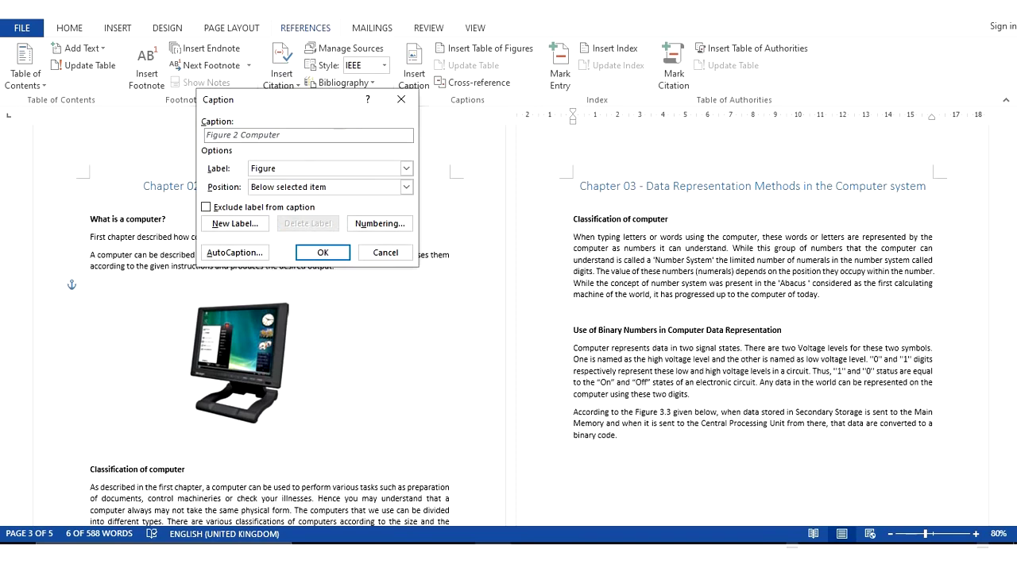
pyautogui.press('Return')
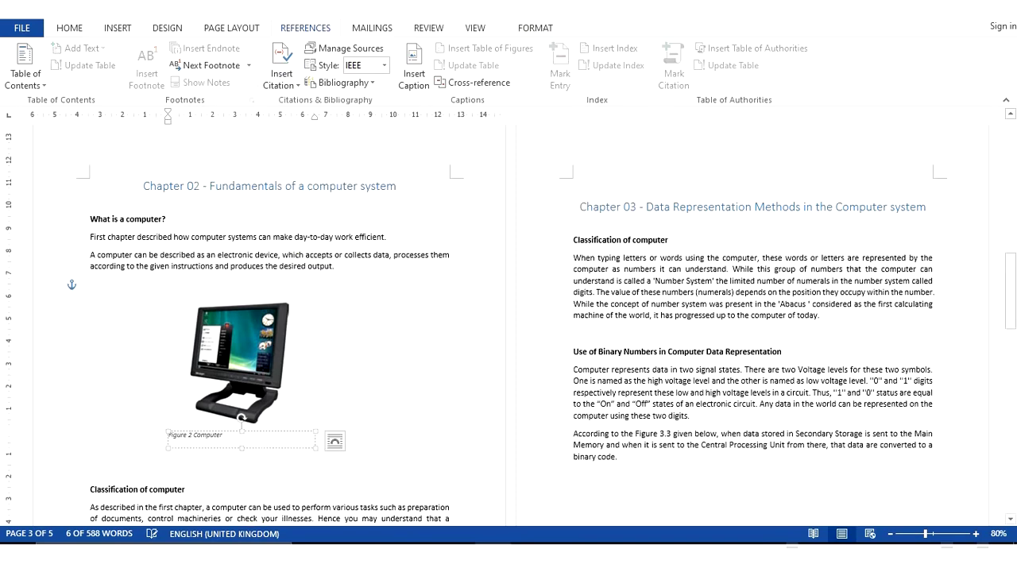
pyautogui.tripleClick(189, 435)
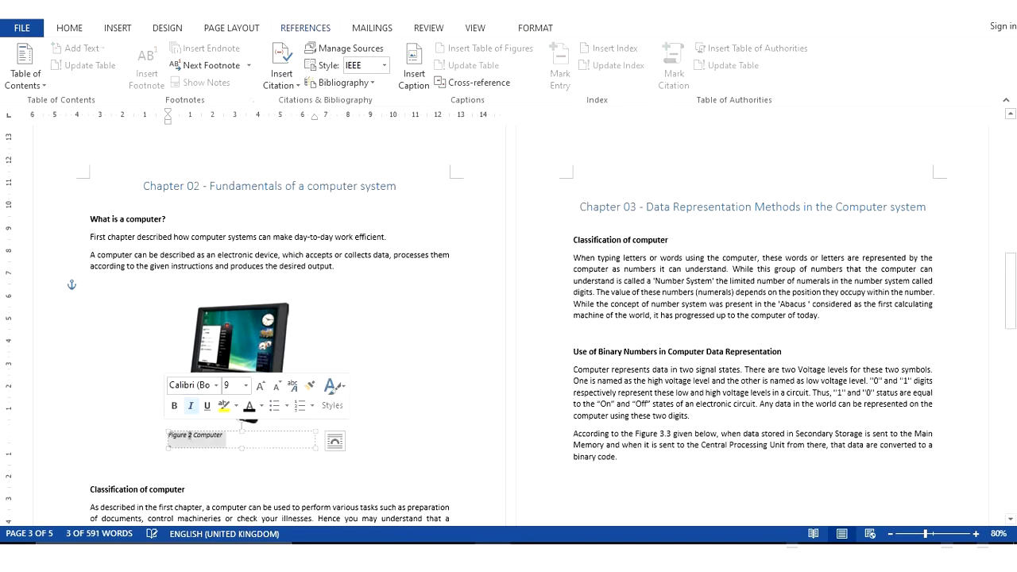
pyautogui.hotkey('ctrl', 'e')
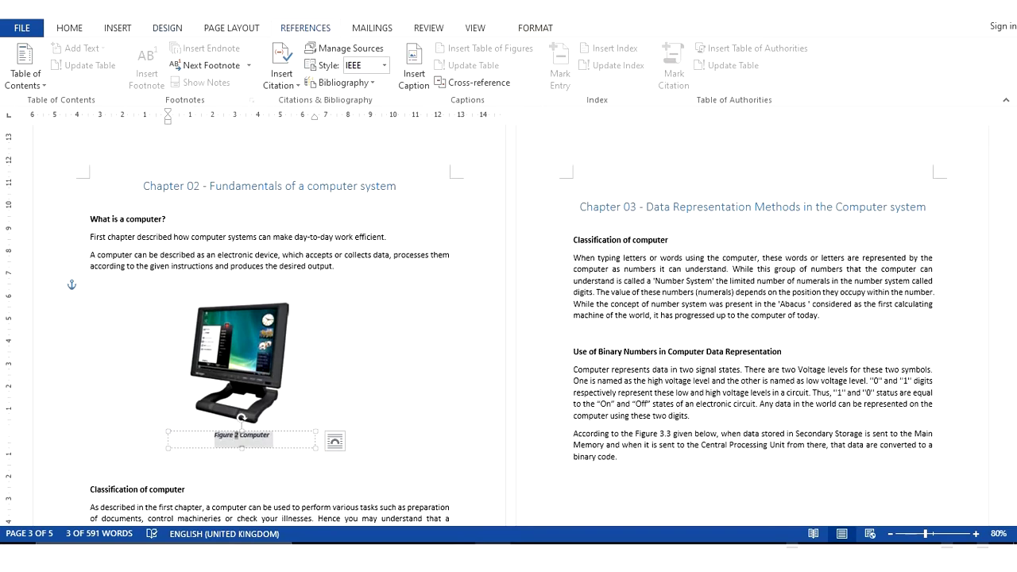
pyautogui.click(69, 28)
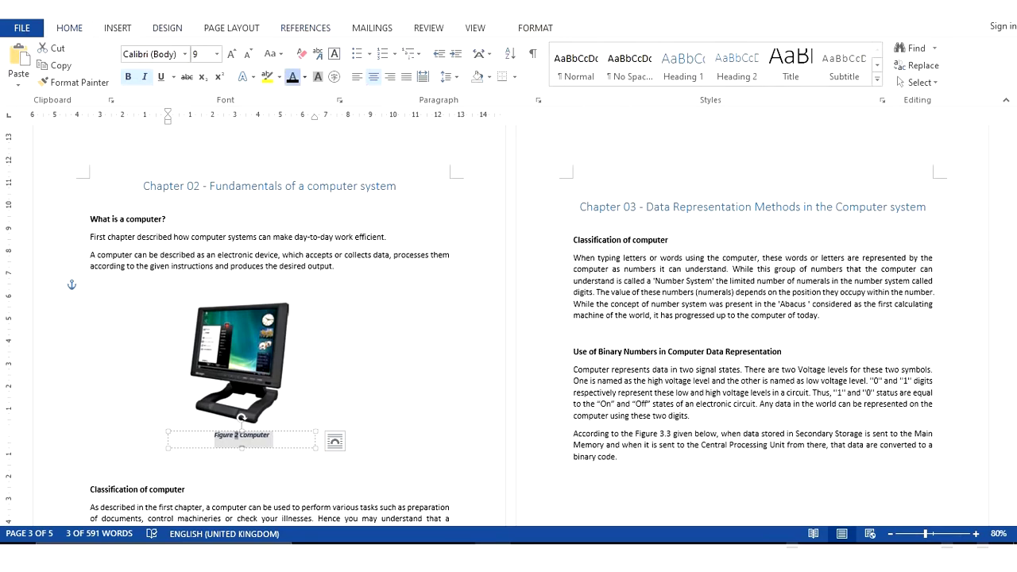
# Caption the AND gate picture as 'AND gate'.
pyautogui.scroll(-8, 509, 318)
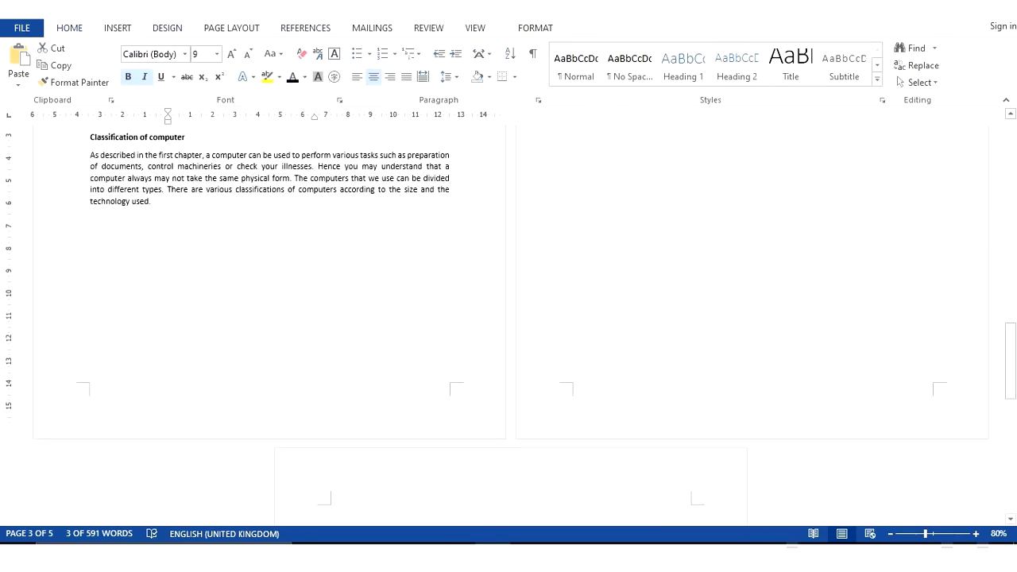
pyautogui.scroll(-8, 492, 524)
pyautogui.scroll(-3, 493, 525)
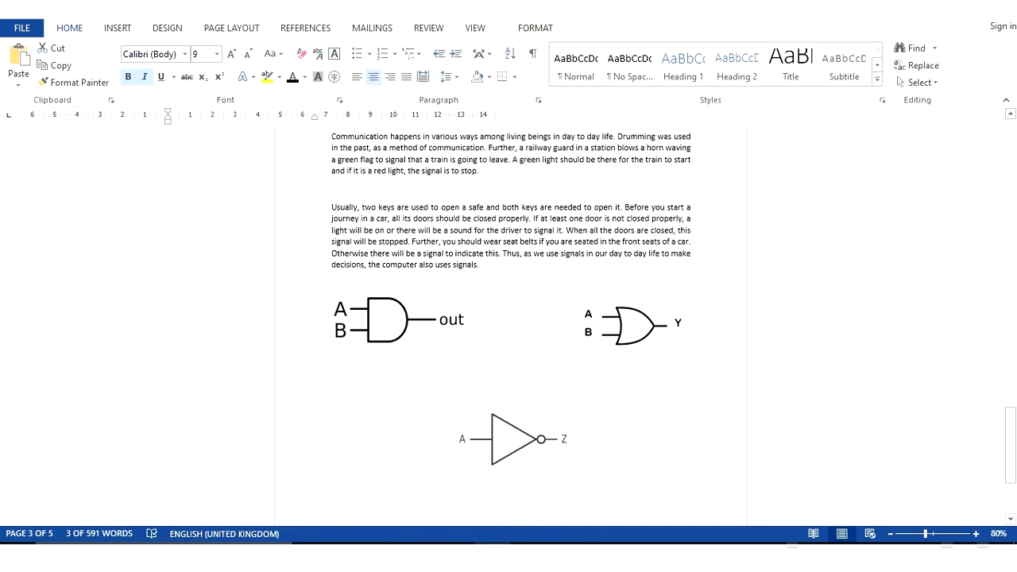
pyautogui.rightClick(397, 337)
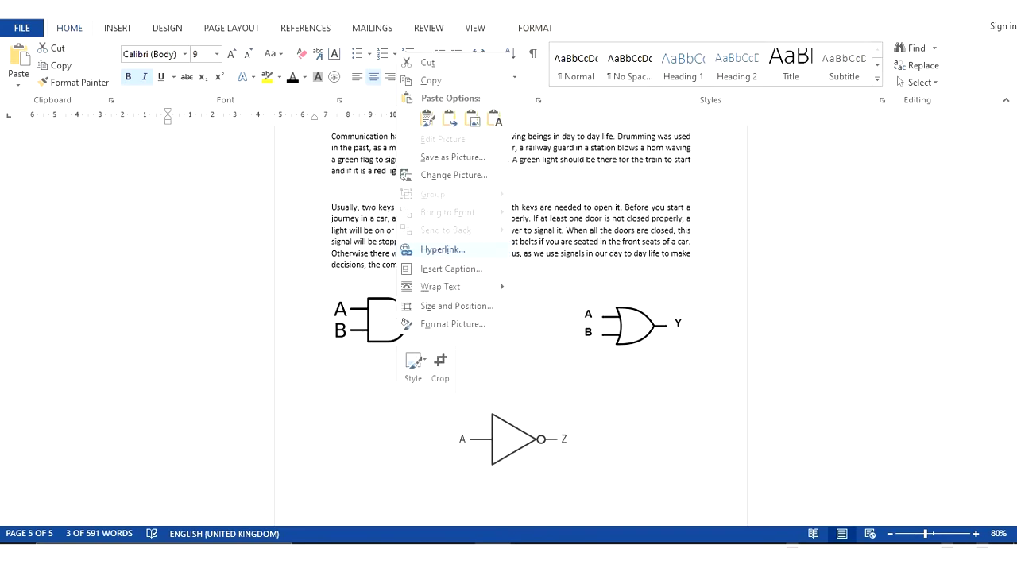
pyautogui.click(462, 269)
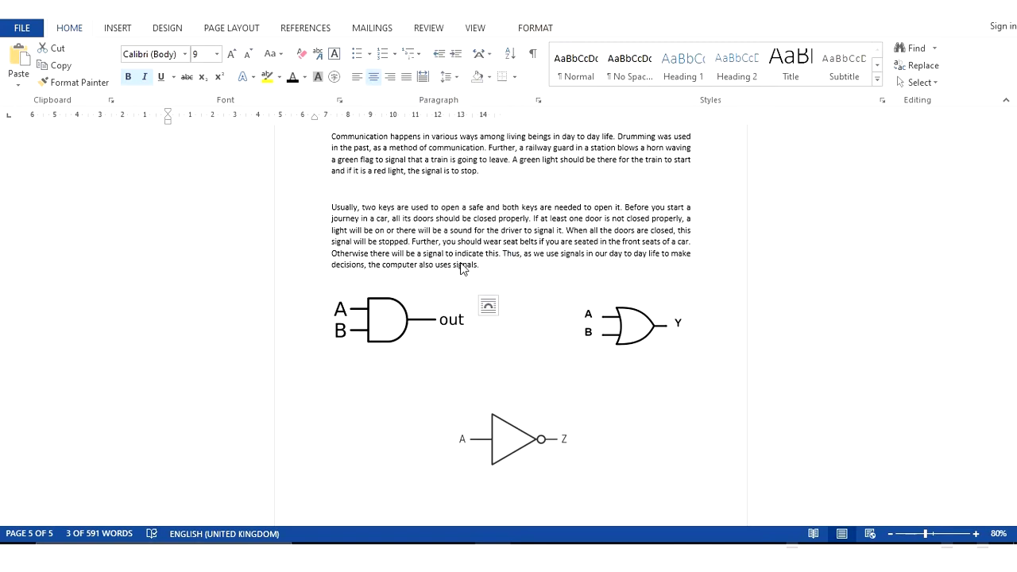
pyautogui.press('BackSpace')
pyautogui.press('BackSpace')
pyautogui.press('BackSpace')
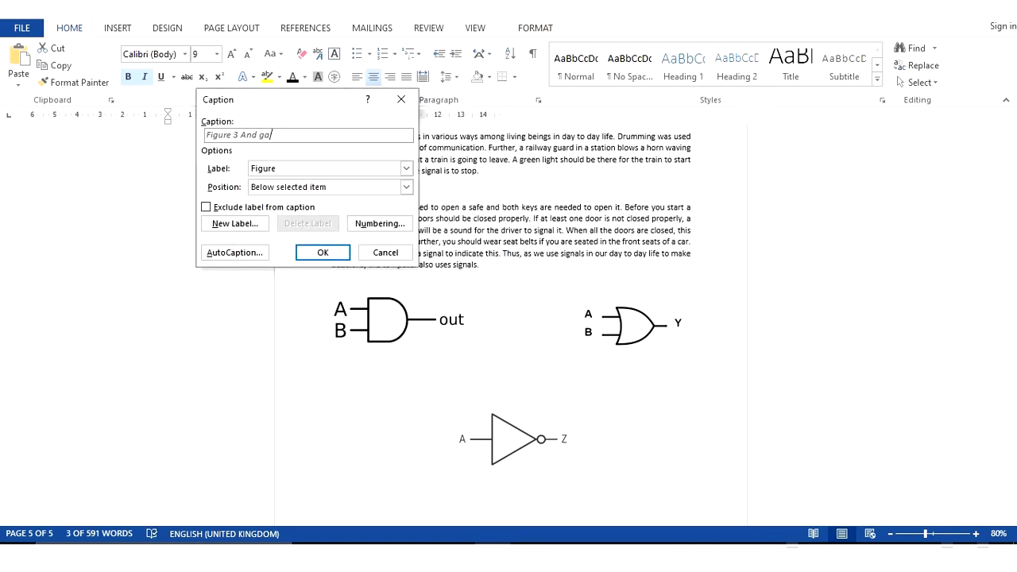
pyautogui.press('BackSpace')
pyautogui.press('BackSpace')
pyautogui.press('BackSpace')
pyautogui.press('BackSpace')
pyautogui.press('BackSpace')
pyautogui.write('ND ')
pyautogui.write('gate')
pyautogui.press('Return')
# Caption the OR gate picture as 'OR gate'.
pyautogui.click(659, 322)
pyautogui.rightClick(663, 322)
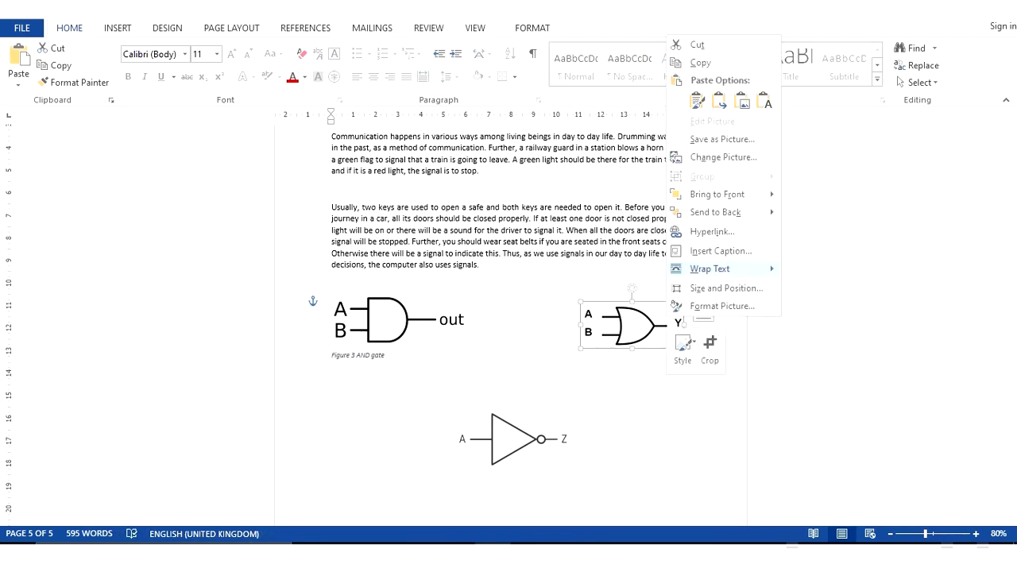
pyautogui.click(727, 251)
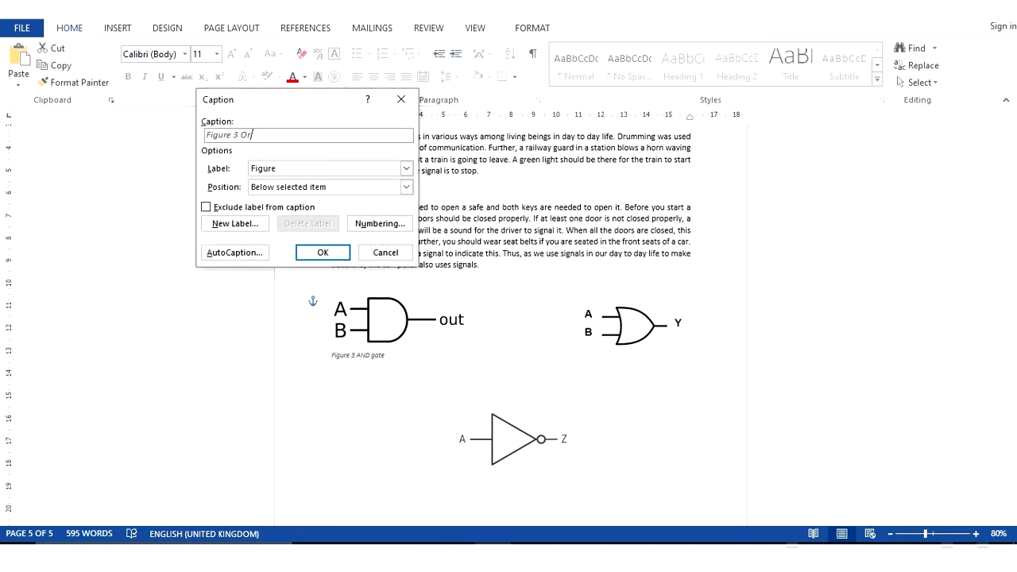
pyautogui.write('O')
pyautogui.press('BackSpace')
pyautogui.write('ate')
pyautogui.press('Return')
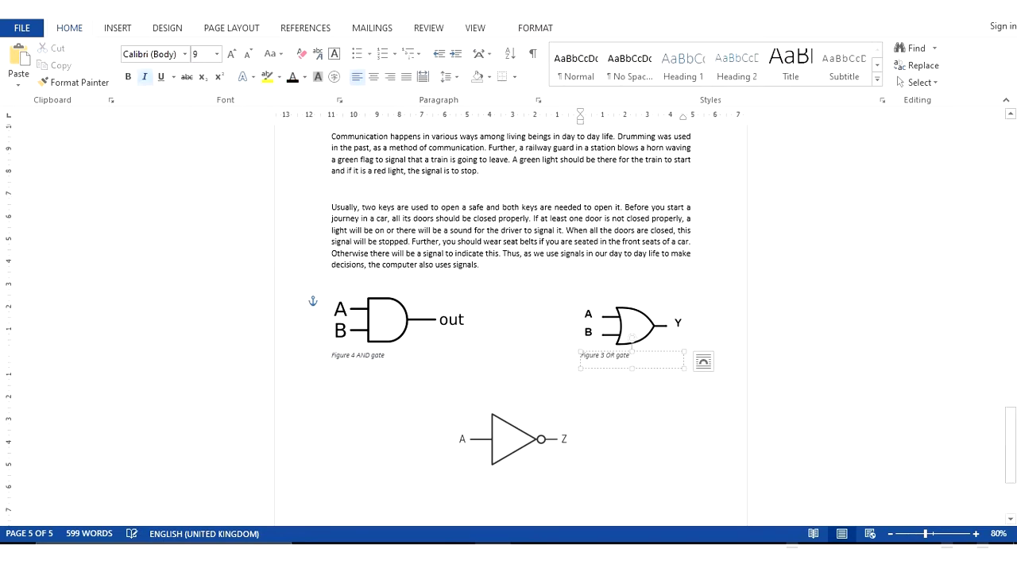
# Caption the NOT gate picture as 'NOT gate'.
pyautogui.rightClick(500, 443)
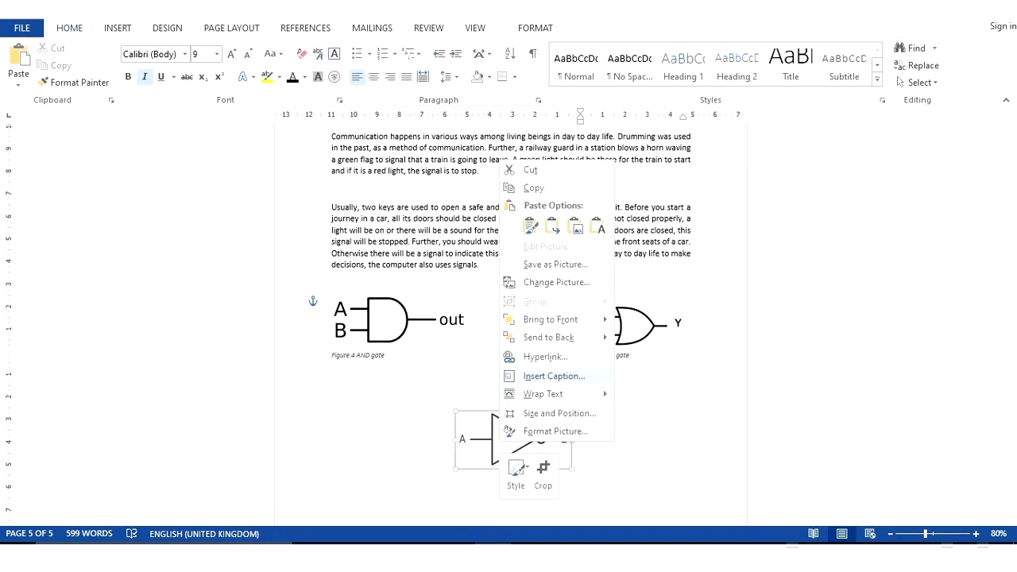
pyautogui.click(564, 376)
pyautogui.write('N')
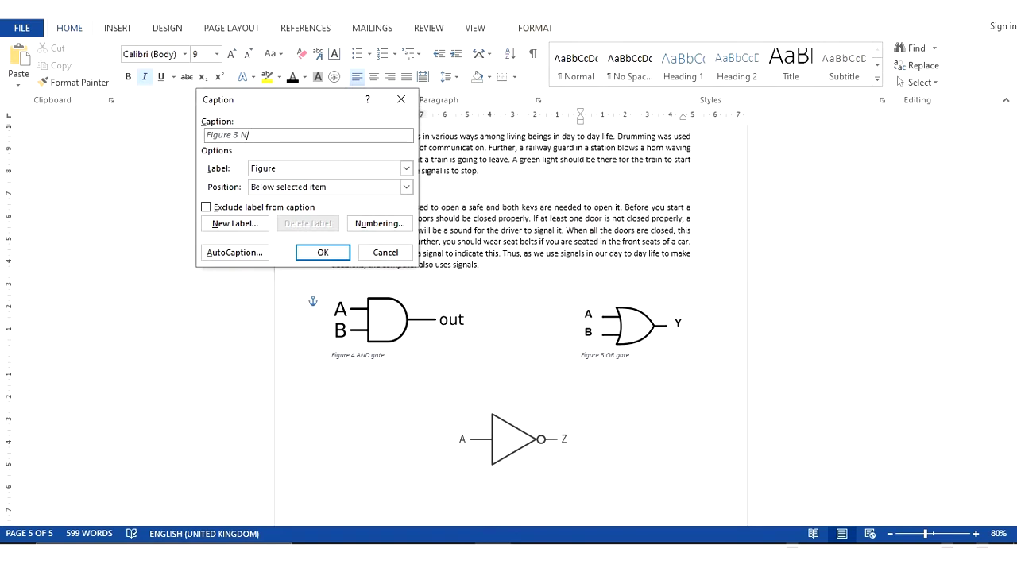
pyautogui.write('OT gate')
pyautogui.press('Return')
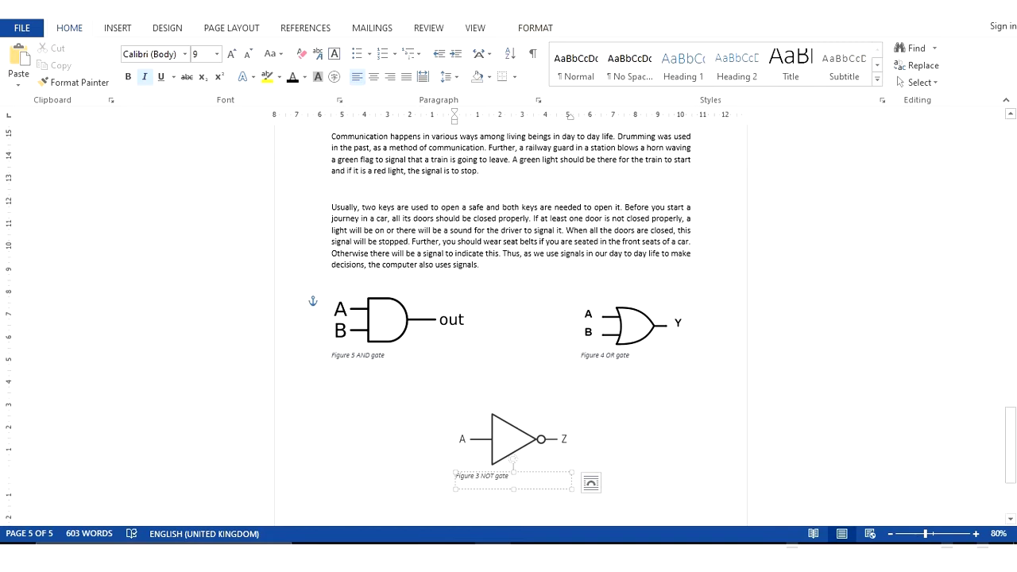
pyautogui.moveTo(1011, 445); pyautogui.dragTo(1010, 158)
# Insert a default table of figures from the References ribbon on the blank first page.
pyautogui.click(89, 208)
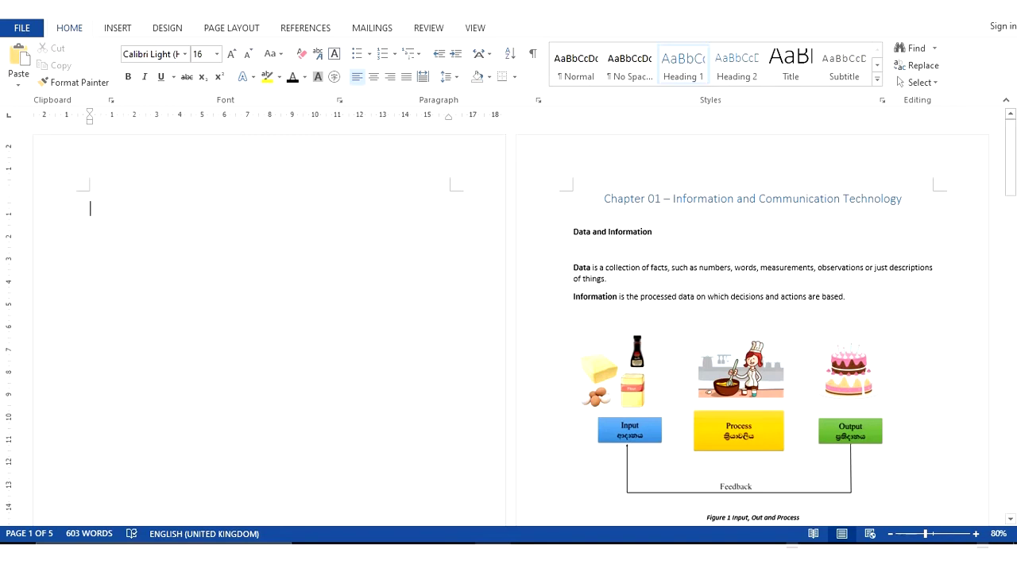
pyautogui.click(305, 28)
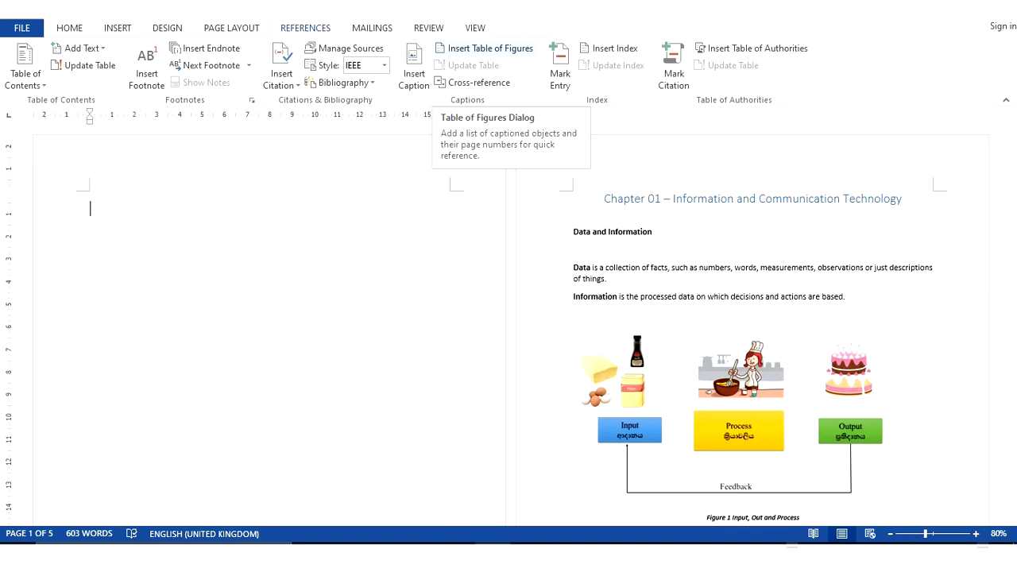
pyautogui.click(476, 49)
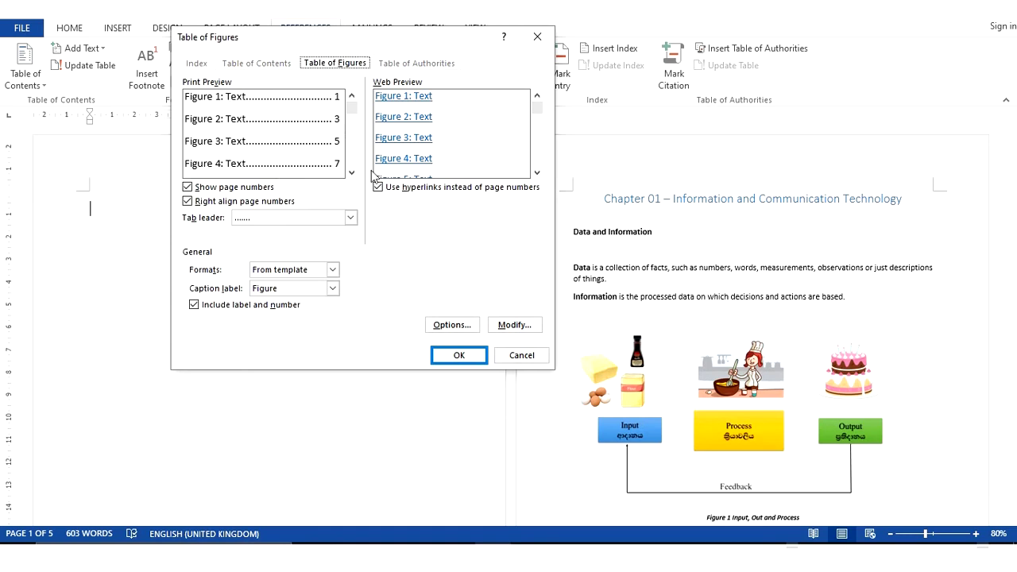
pyautogui.click(454, 354)
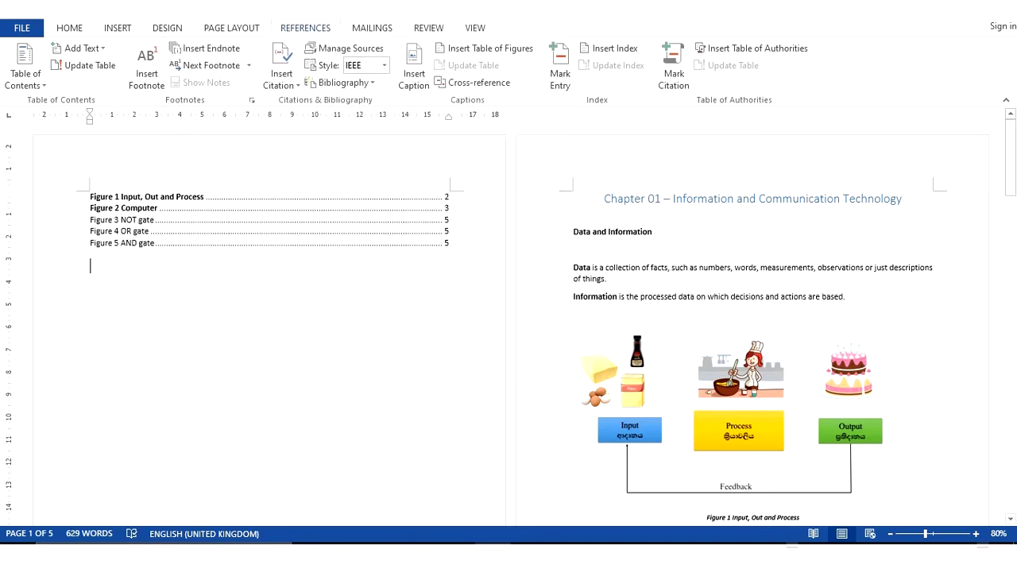
# Follow the Figure 1 entry's link in the table of figures to its diagram caption.
pyautogui.hotkey('shift', 'Up')
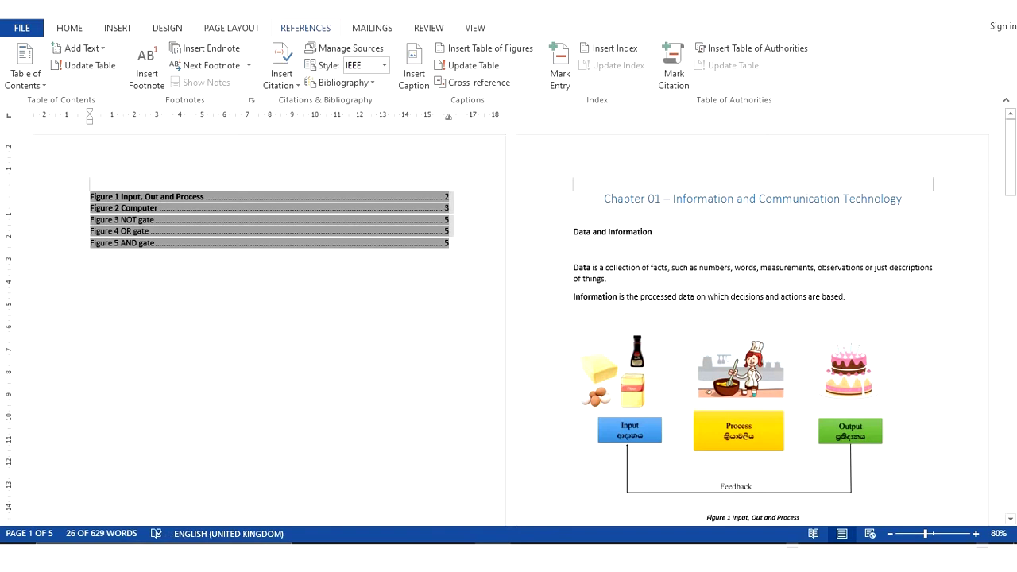
pyautogui.moveTo(90, 197); pyautogui.dragTo(182, 196)
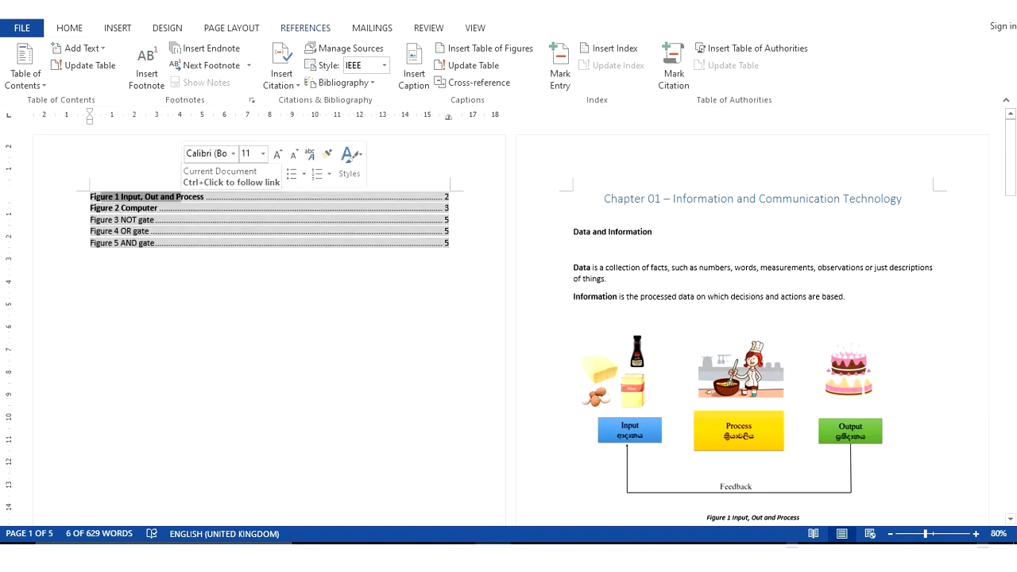
pyautogui.moveTo(115, 207); pyautogui.dragTo(157, 208)
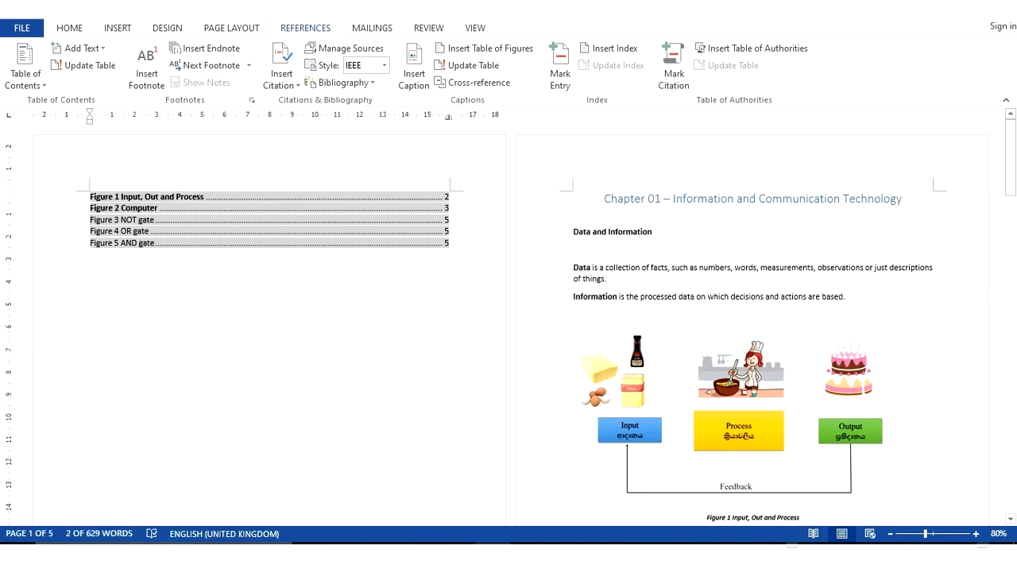
pyautogui.moveTo(90, 197); pyautogui.dragTo(94, 262)
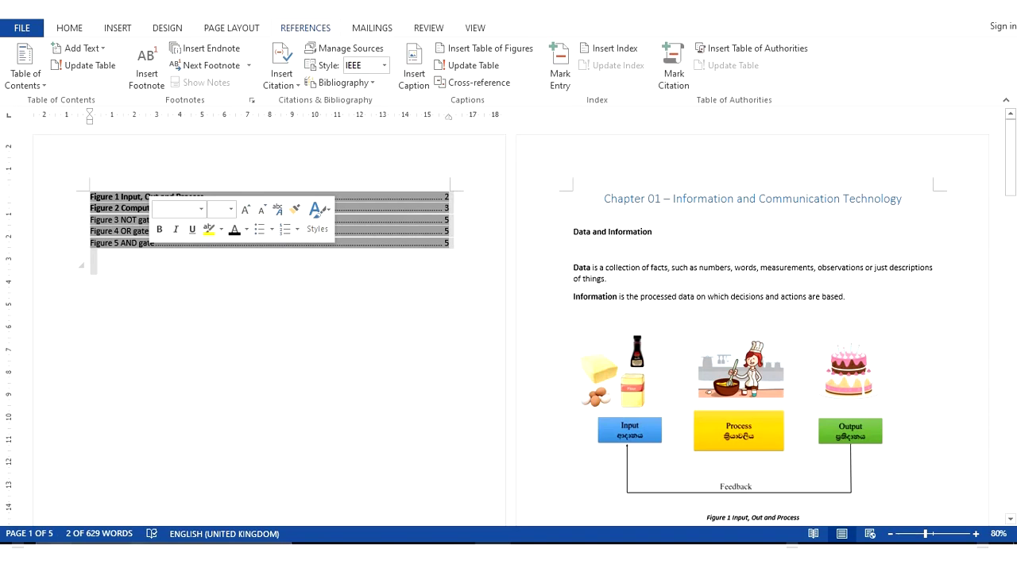
pyautogui.click(112, 199)
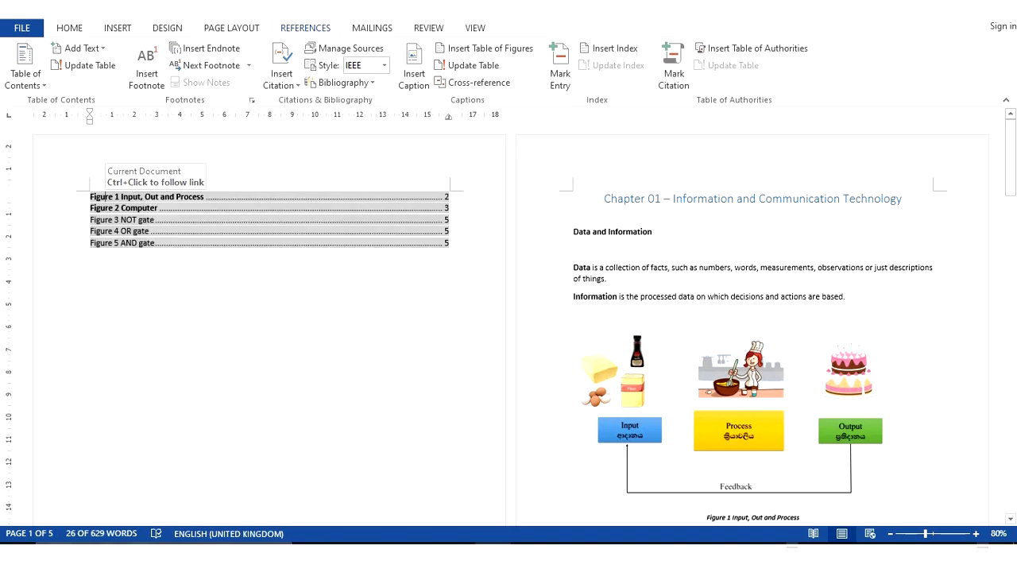
pyautogui.keyDown('ctrl'); pyautogui.click(147, 197); pyautogui.keyUp('ctrl')
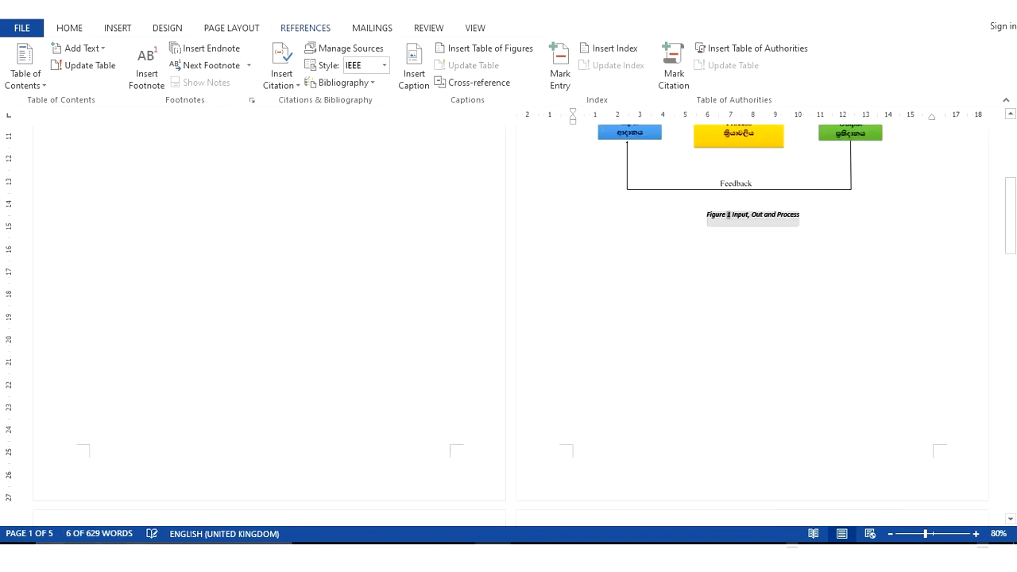